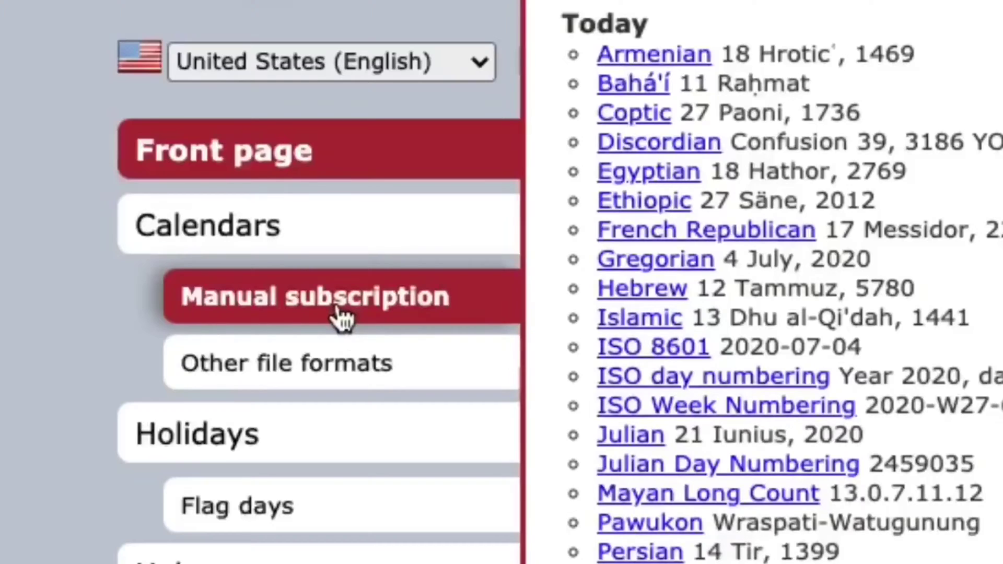
# Find the Weather calendar under Manual subscription's Science calendars and open its location finder.
pyautogui.click(341, 316)
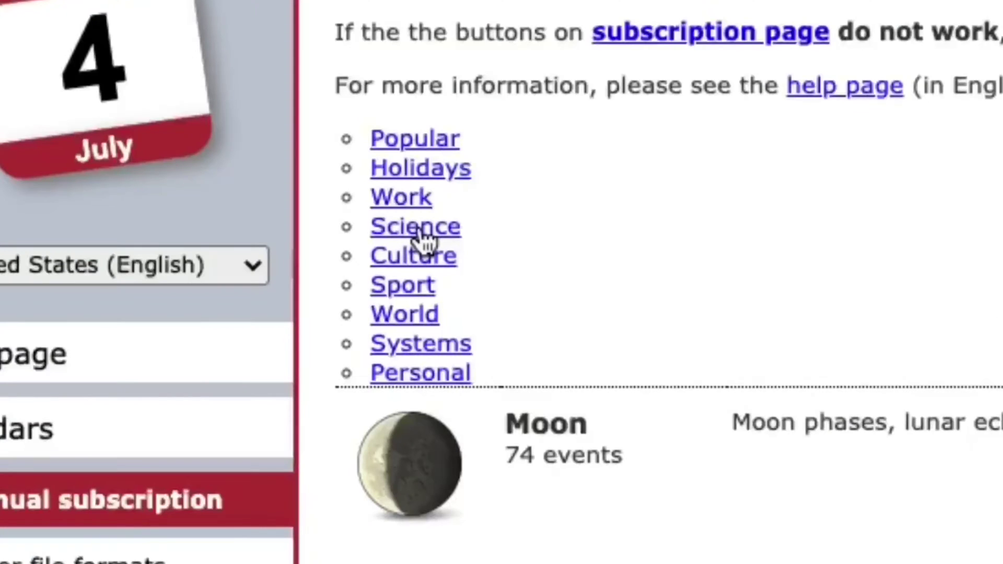
pyautogui.click(424, 238)
pyautogui.scroll(-1, 330, 250)
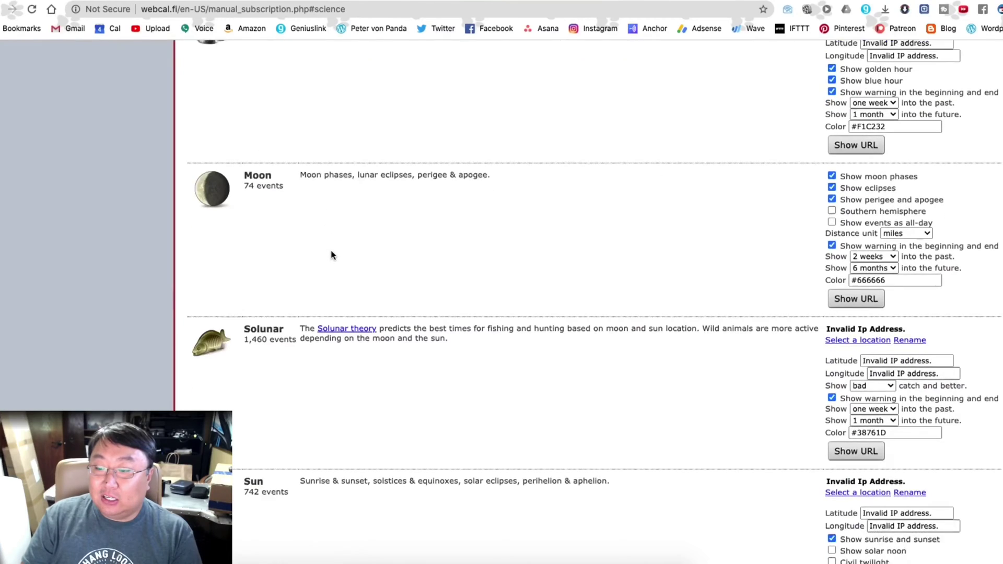
pyautogui.scroll(-10, 331, 255)
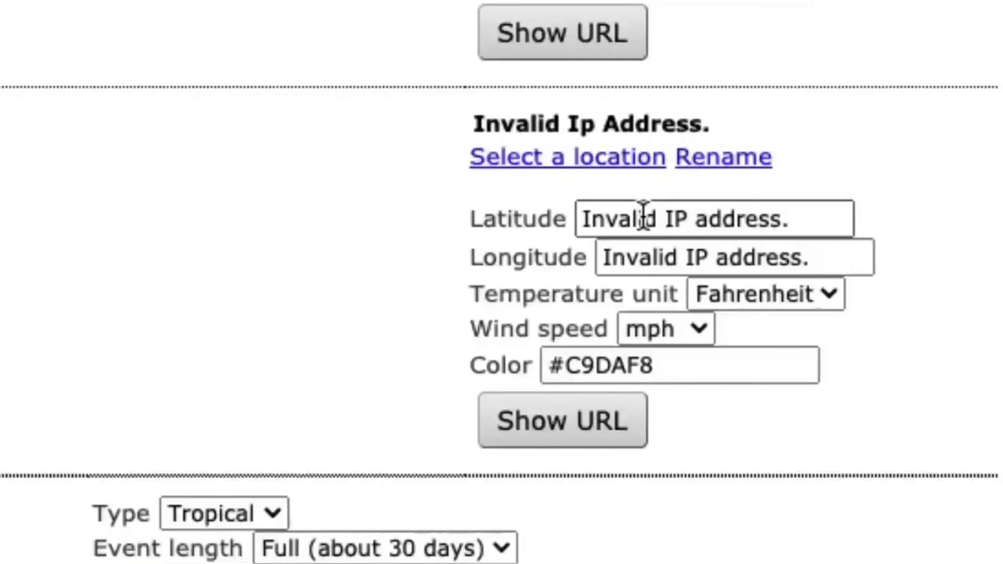
pyautogui.click(547, 167)
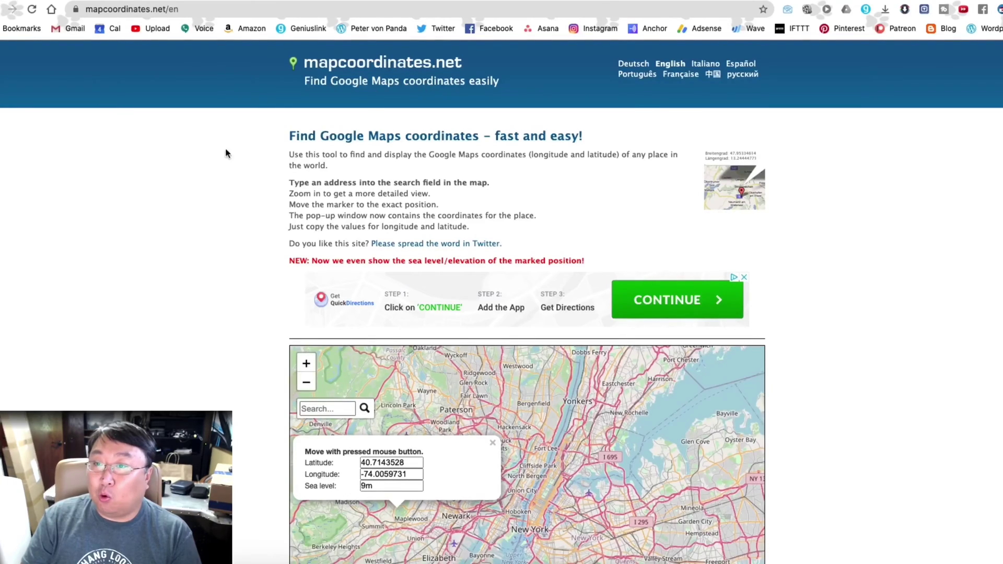
# Search the map for 'libertyville' and pick Libertyville, Lake County, Illinois.
pyautogui.scroll(-5, 224, 166)
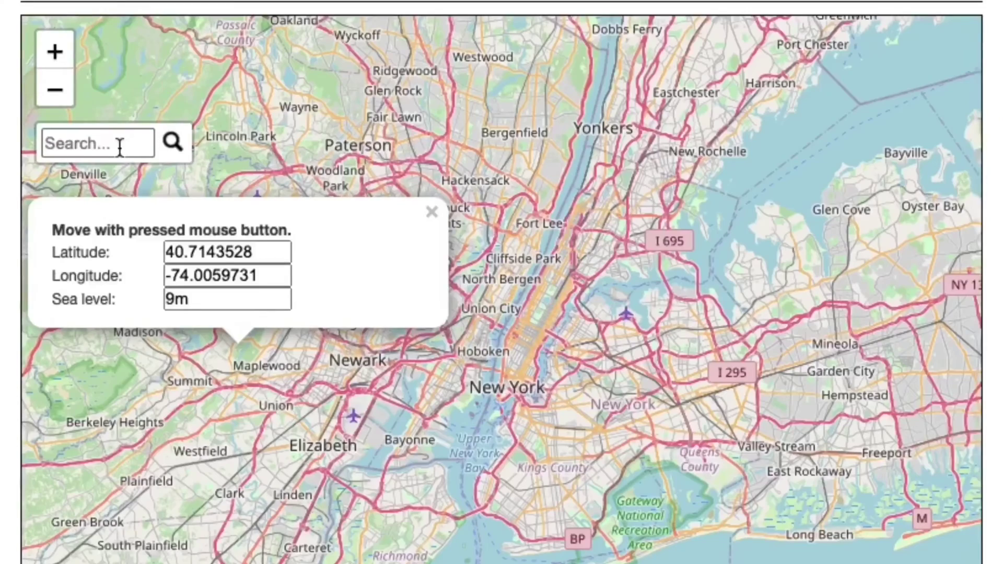
pyautogui.click(119, 145)
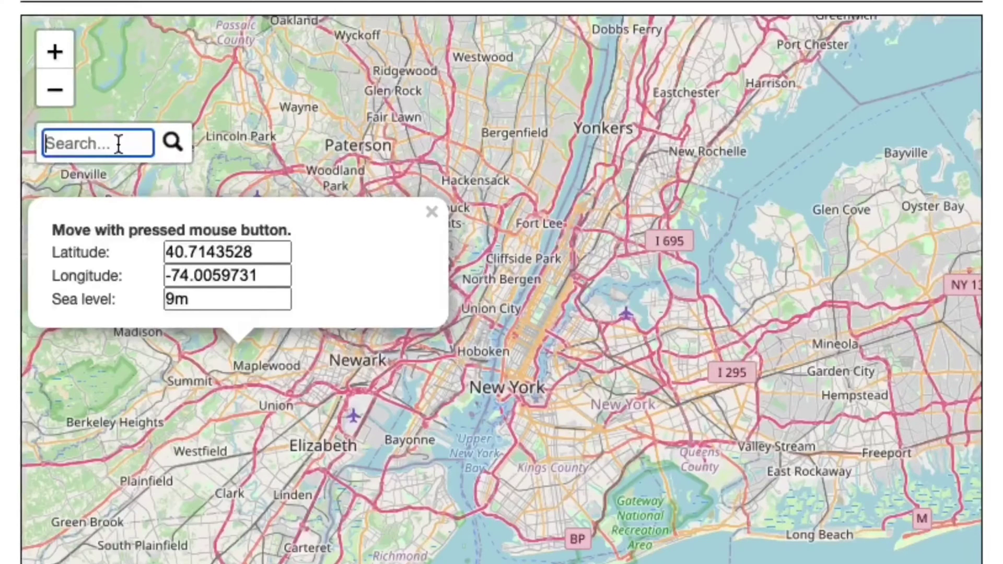
pyautogui.write('libertub')
pyautogui.press('BackSpace')
pyautogui.press('BackSpace')
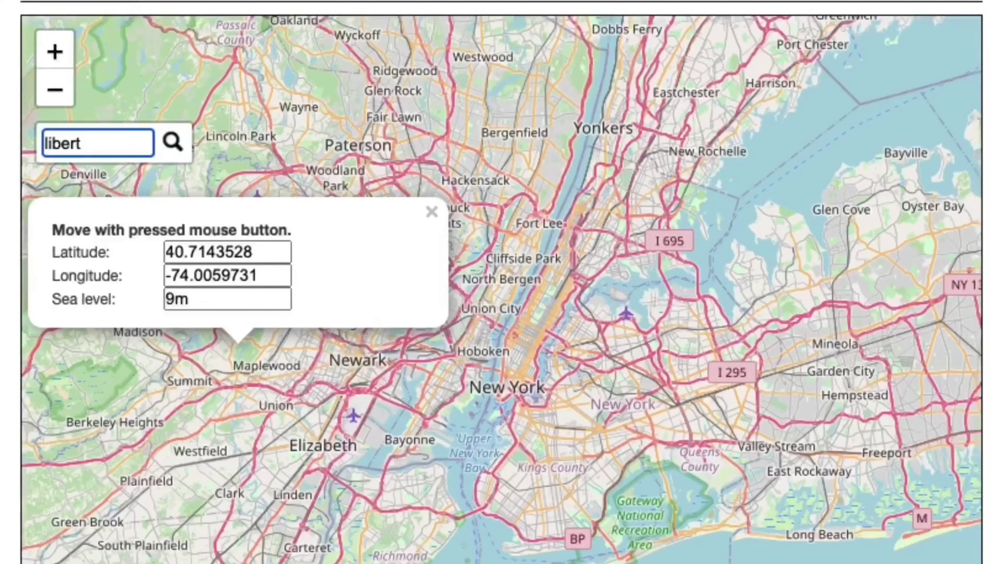
pyautogui.write('yville')
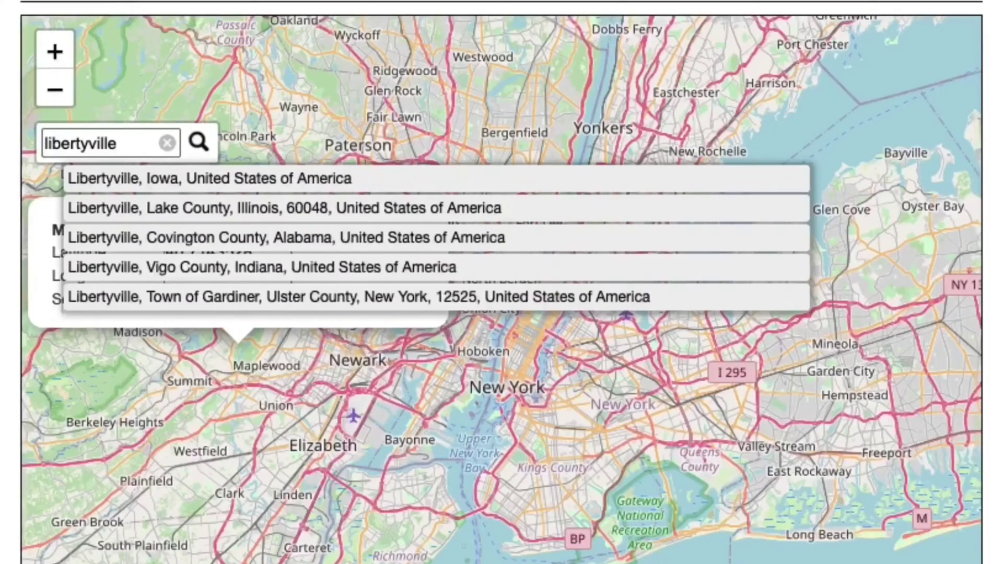
pyautogui.click(172, 210)
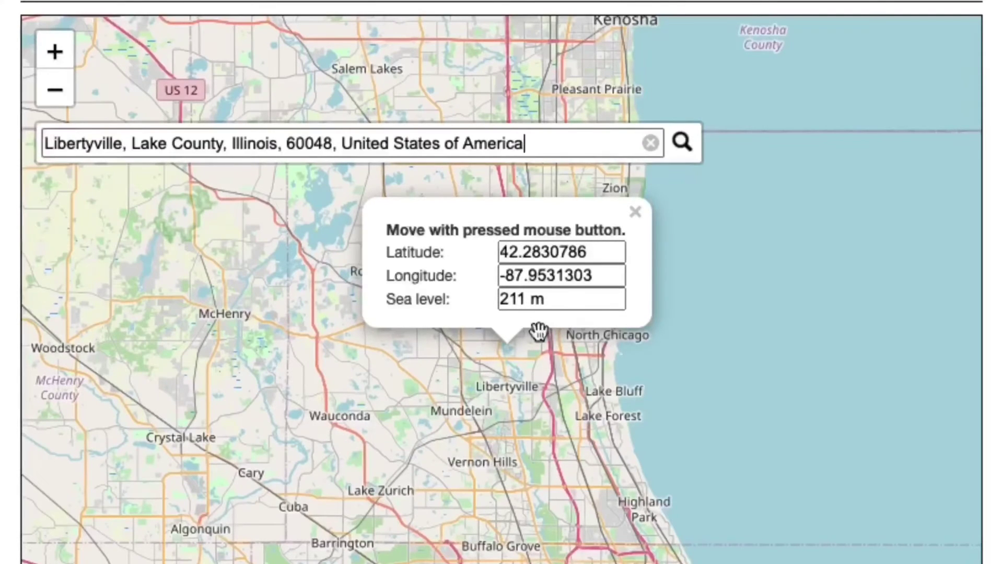
# Zoom in twice on Libertyville and select its latitude 42.2830786.
pyautogui.click(58, 52)
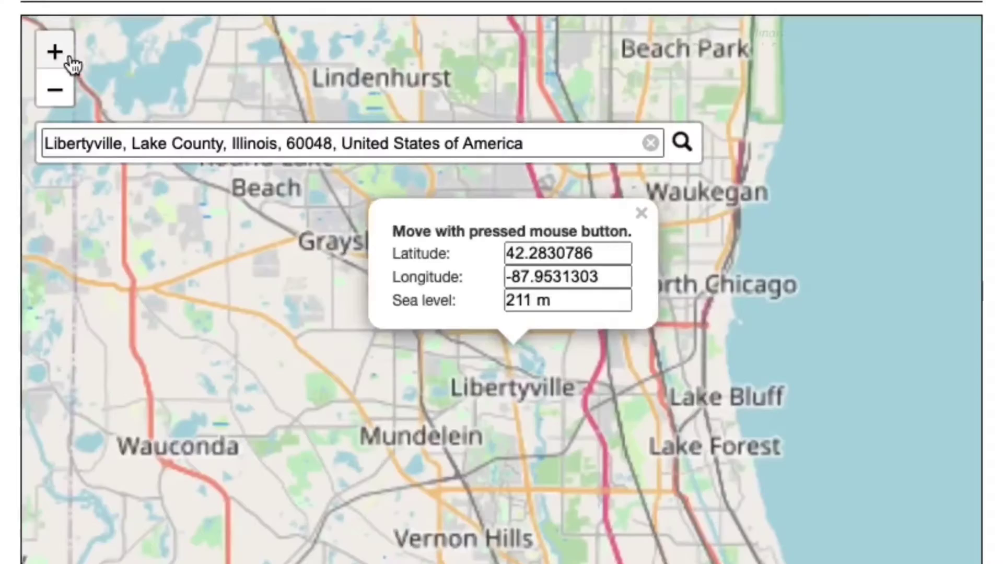
pyautogui.click(57, 53)
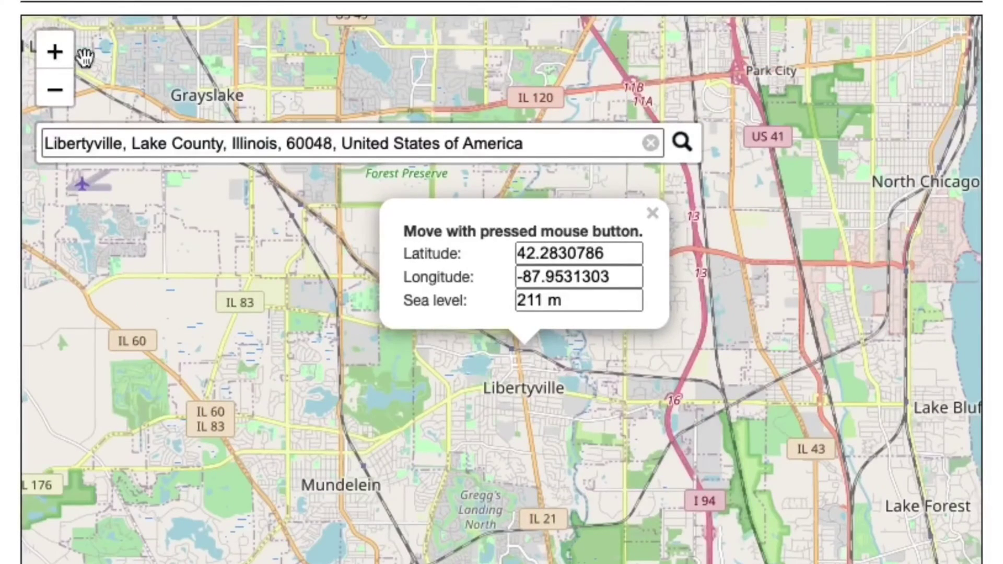
pyautogui.click(609, 254)
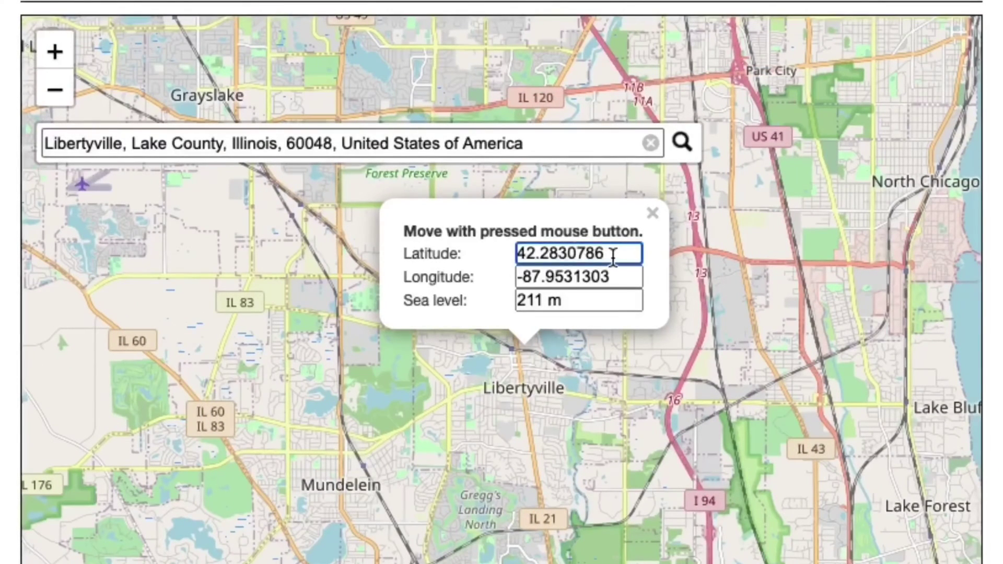
pyautogui.moveTo(609, 253); pyautogui.dragTo(510, 252)
pyautogui.press('super+c')
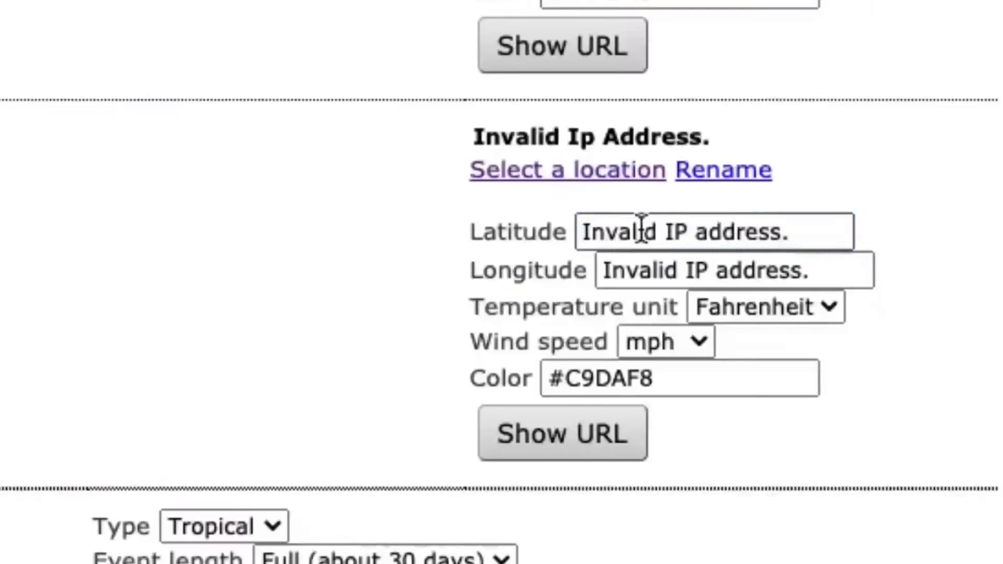
# Replace the invalid Latitude placeholder with the pasted 42.2830786.
pyautogui.click(642, 230)
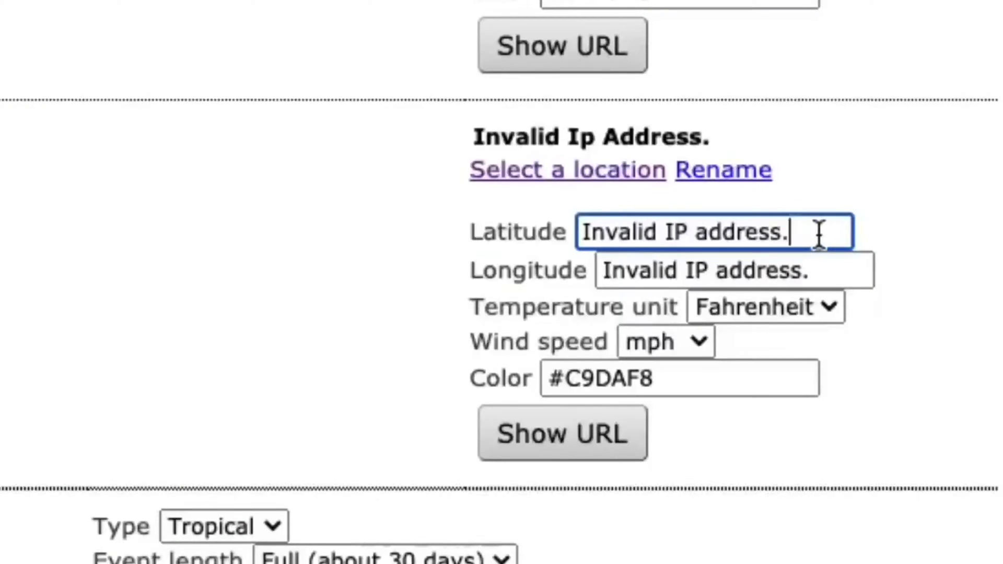
pyautogui.moveTo(820, 230); pyautogui.dragTo(528, 228)
pyautogui.press('super+v')
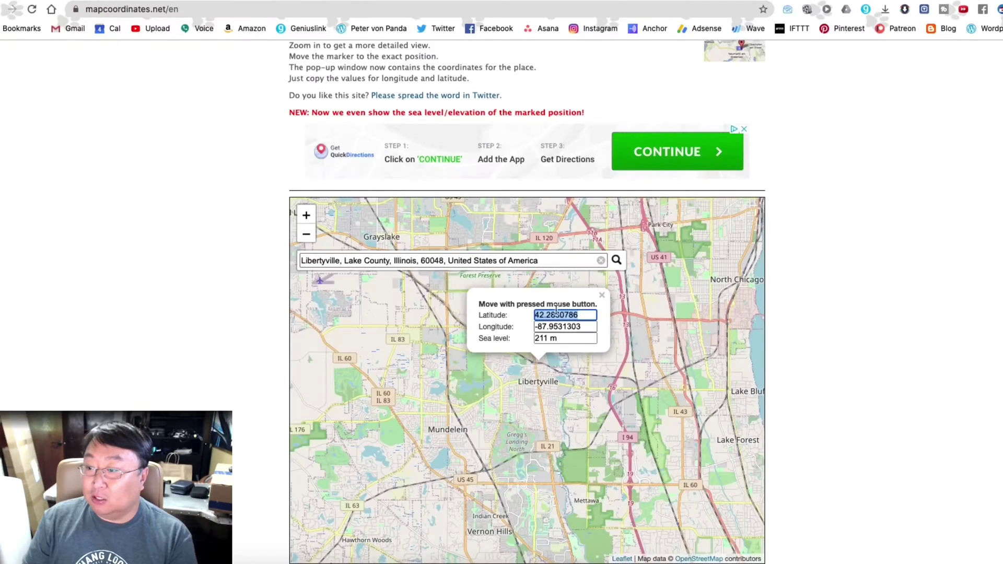
# Copy longitude -87.9531303 from mapcoordinates.net and paste it over WebCal's Longitude placeholder.
pyautogui.click(571, 327)
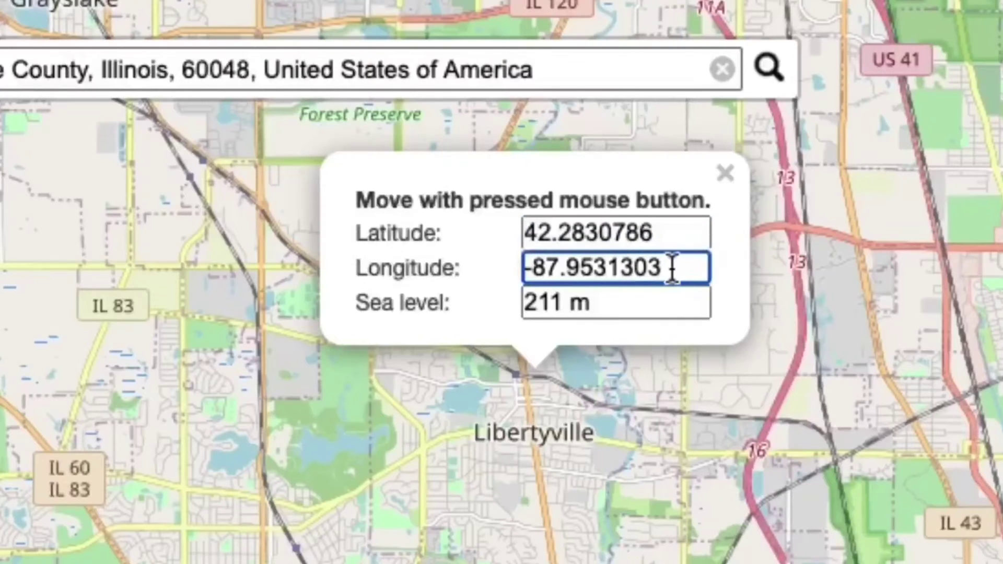
pyautogui.moveTo(584, 327); pyautogui.dragTo(524, 329)
pyautogui.press('super+c')
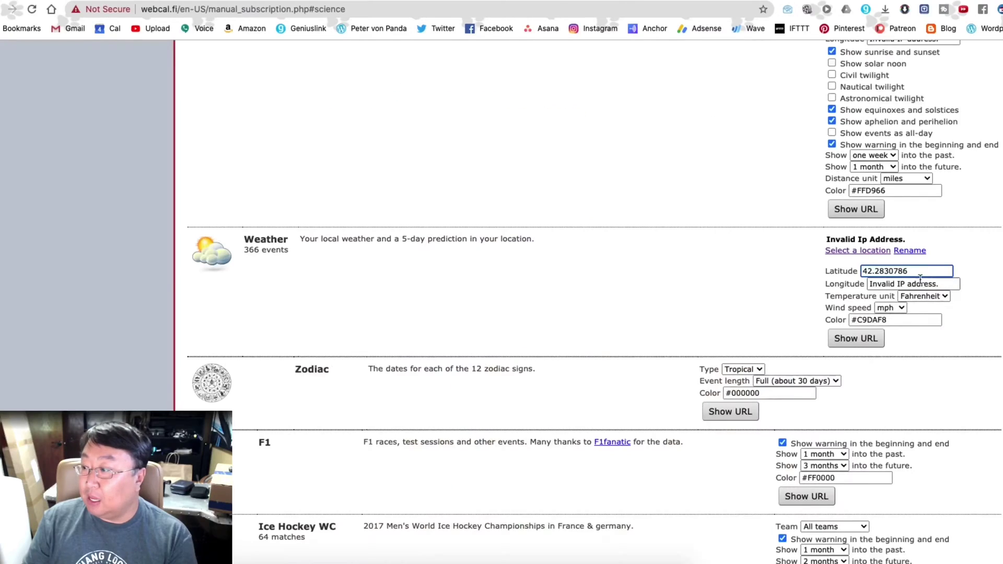
pyautogui.click(921, 283)
pyautogui.moveTo(951, 283); pyautogui.dragTo(865, 285)
pyautogui.press('super+v')
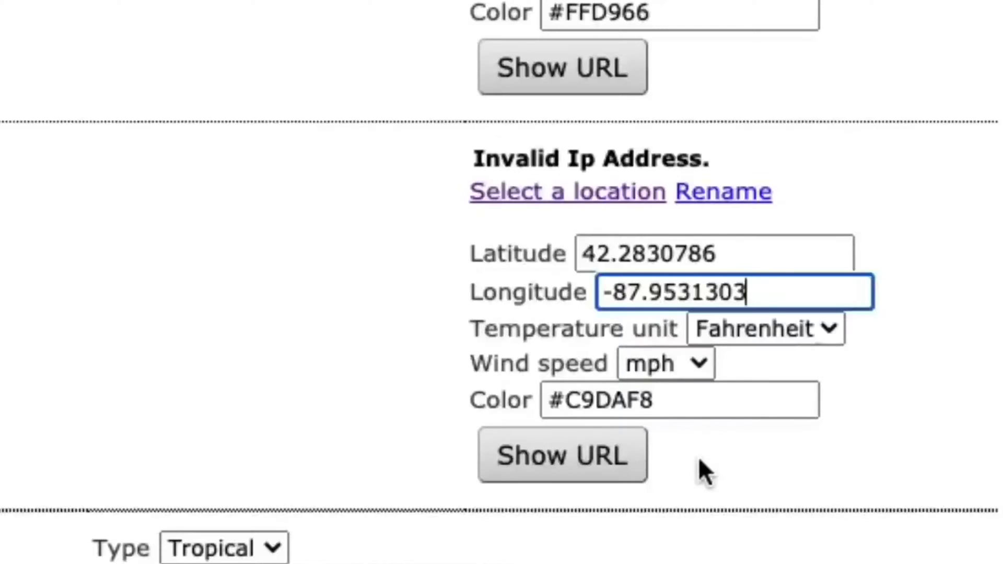
# Show and copy the Weather subscription URL, then send it to Google Calendar.
pyautogui.click(556, 468)
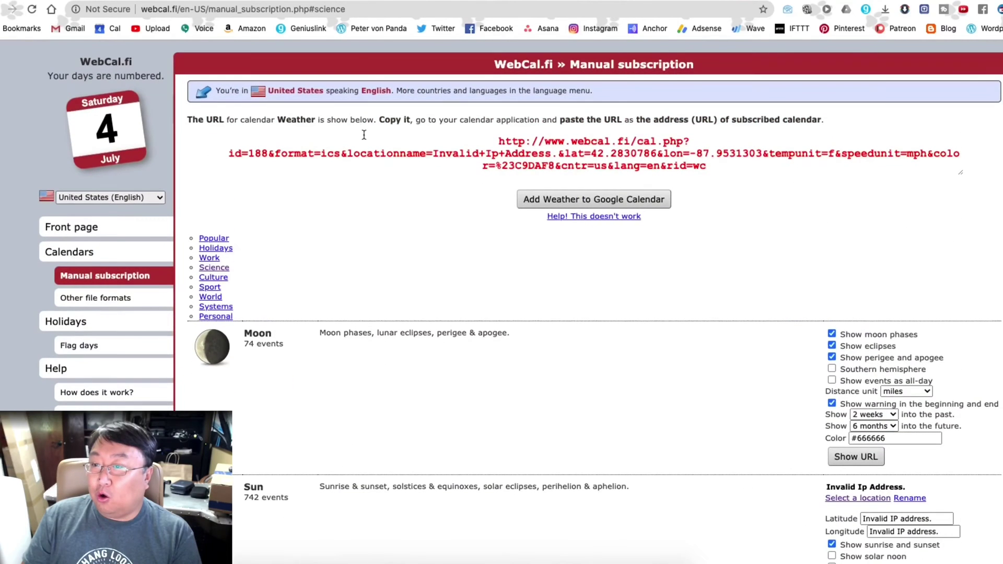
pyautogui.moveTo(497, 140); pyautogui.dragTo(725, 163)
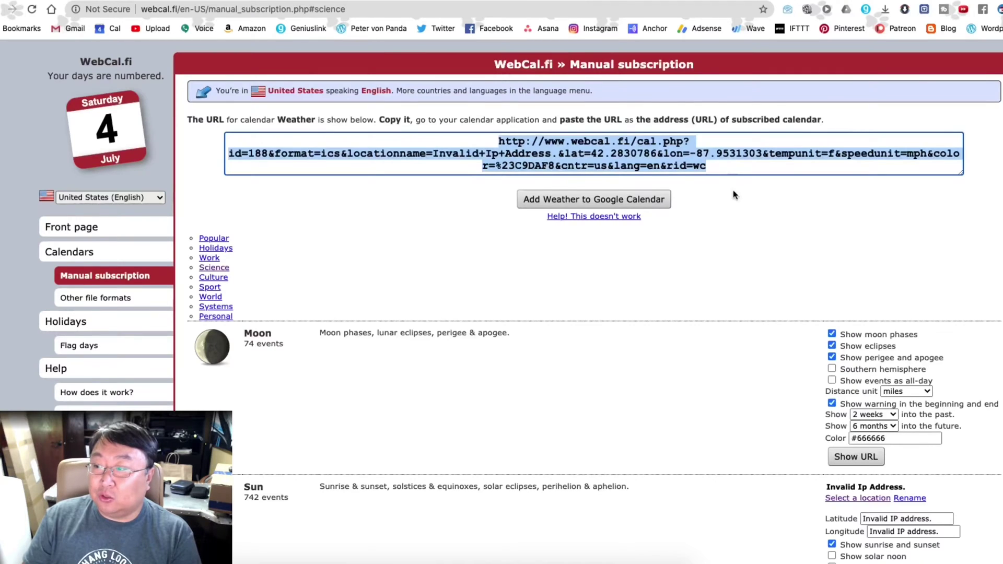
pyautogui.press('Tab')
pyautogui.hotkey('shift', 'Tab')
pyautogui.click(593, 203)
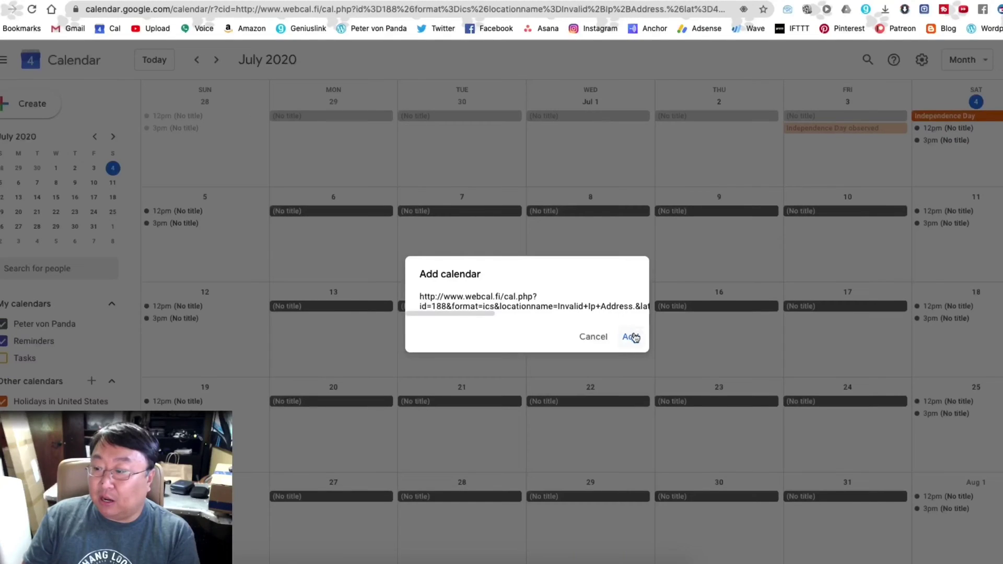
# Confirm adding the WebCal.fi Weather calendar in Google Calendar's Add calendar dialog.
pyautogui.click(633, 337)
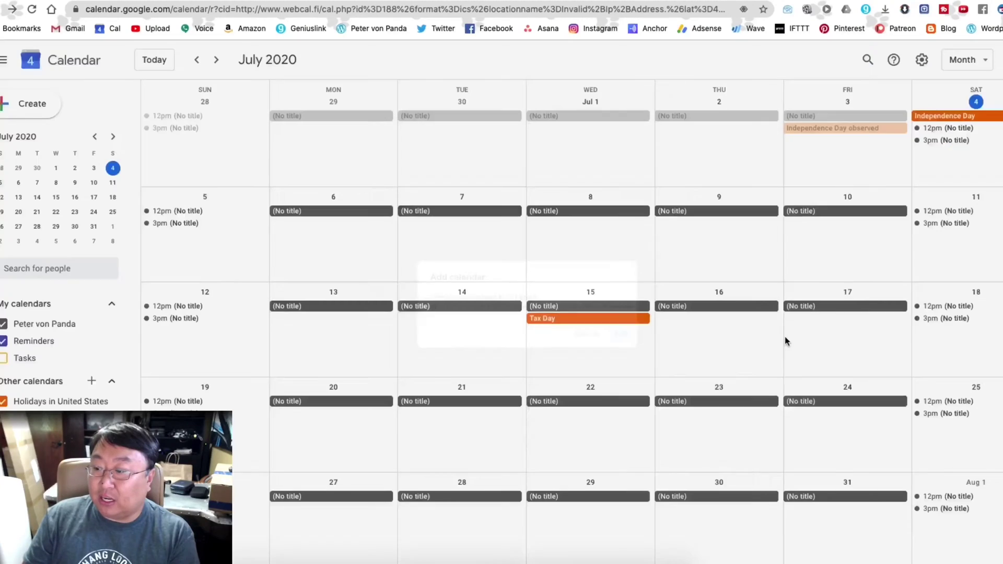